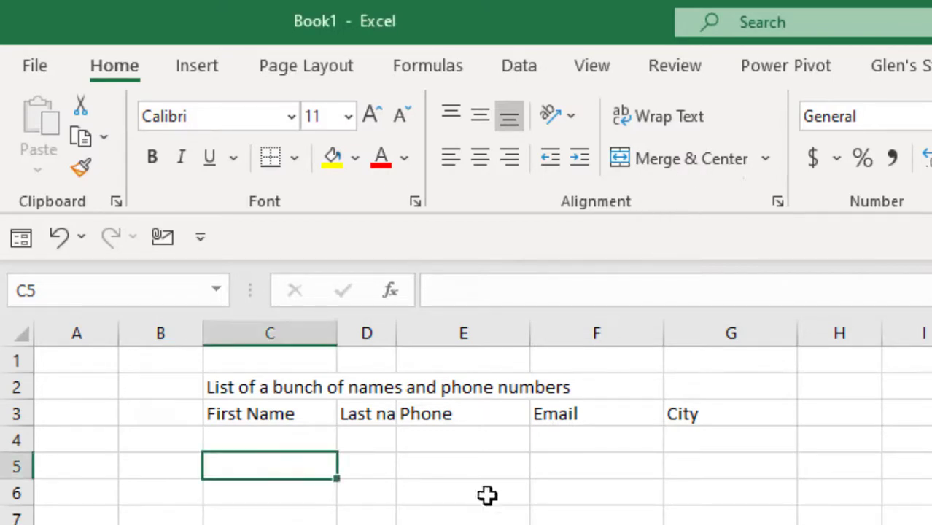
Merge and centre the title across C2:G2, then return the active cell to C2
drag(259, 388, 702, 394)
click(667, 158)
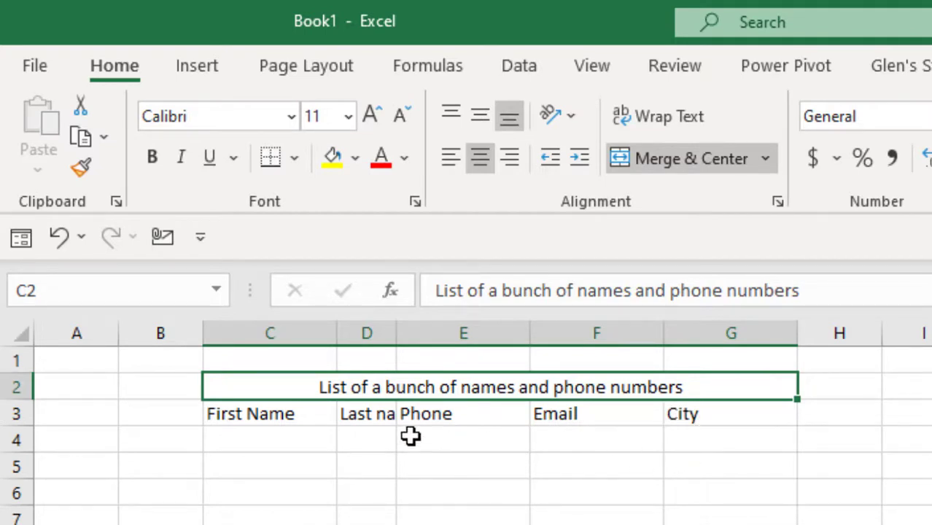
key(Down)
key(Down)
key(Down)
key(Down)
key(Up)
key(Up)
key(Up)
key(Up)
Copy the title and header block C2:G3 and paste it at C7
drag(279, 402, 278, 417)
key(ctrl+c)
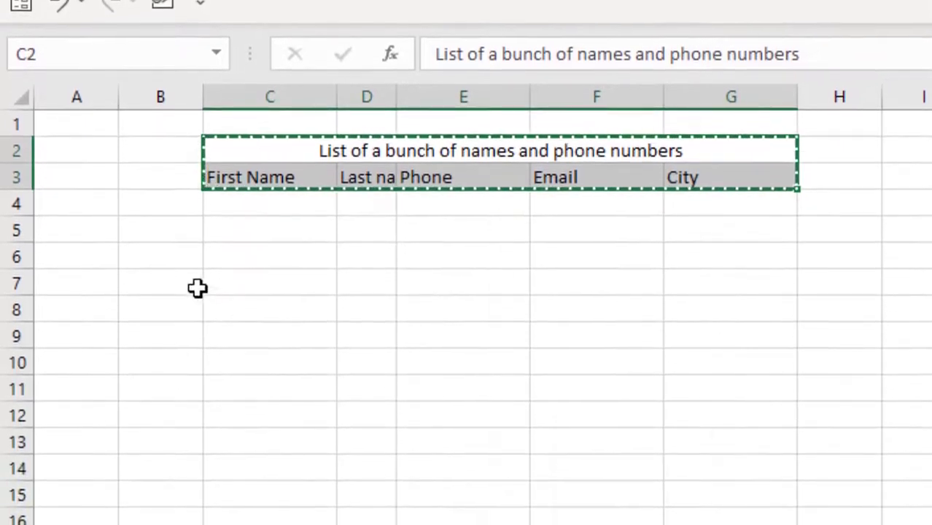
click(254, 343)
key(ctrl+v)
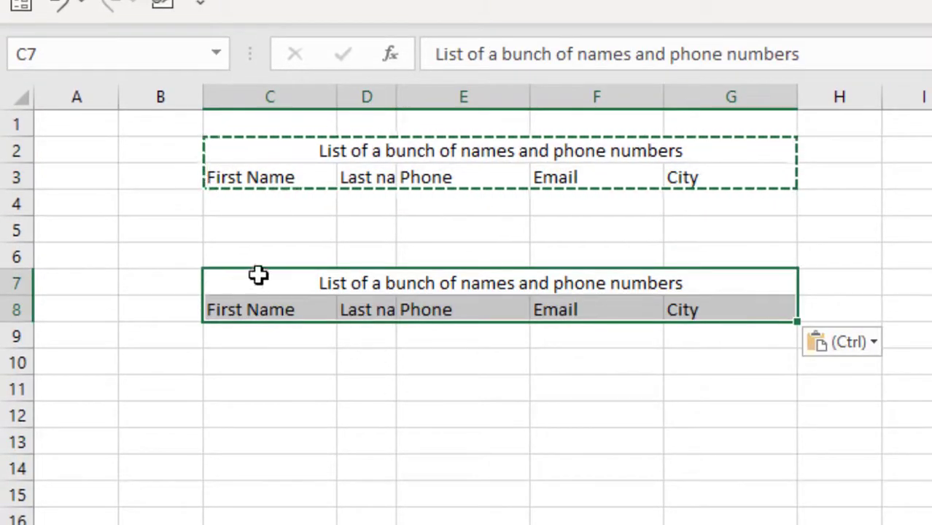
Inspect the pasted title and headers in rows 7–8, then clear the block C7:G8
click(250, 281)
click(246, 310)
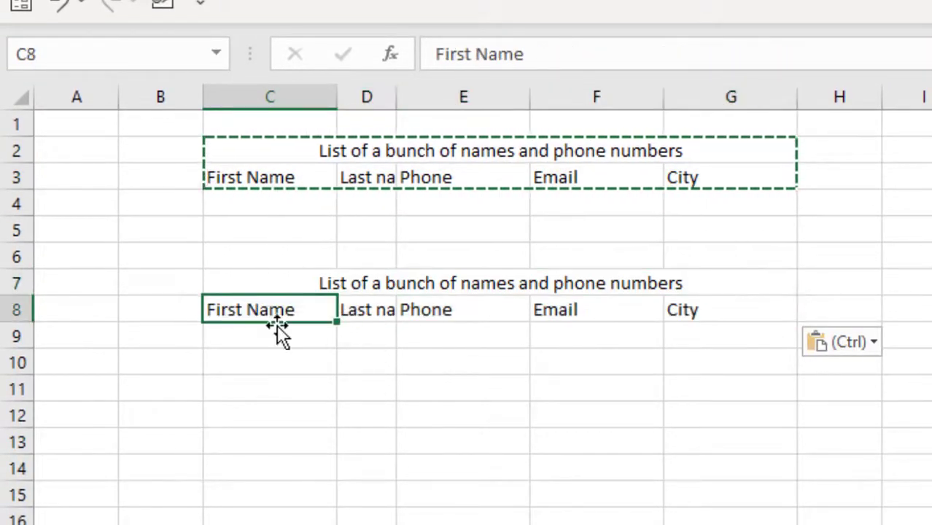
click(367, 313)
click(656, 315)
click(740, 310)
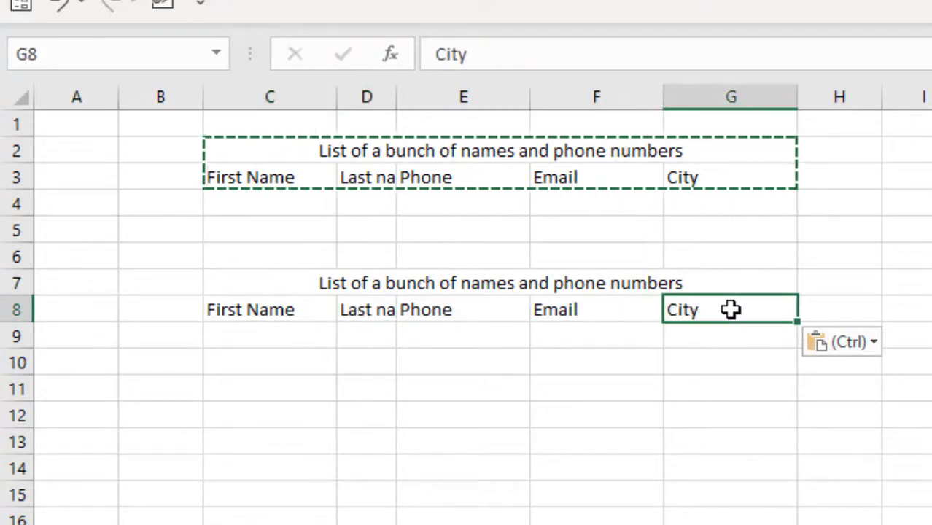
click(252, 285)
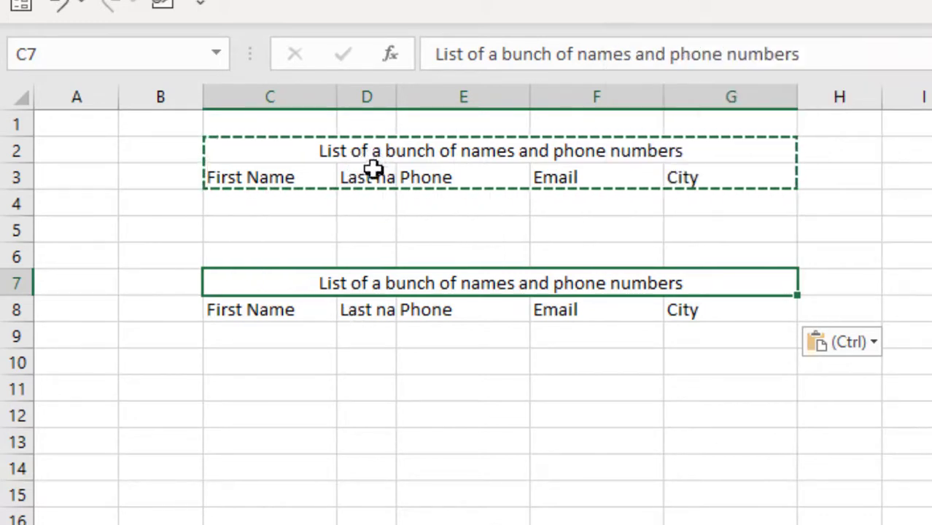
drag(252, 286, 260, 327)
key(Delete)
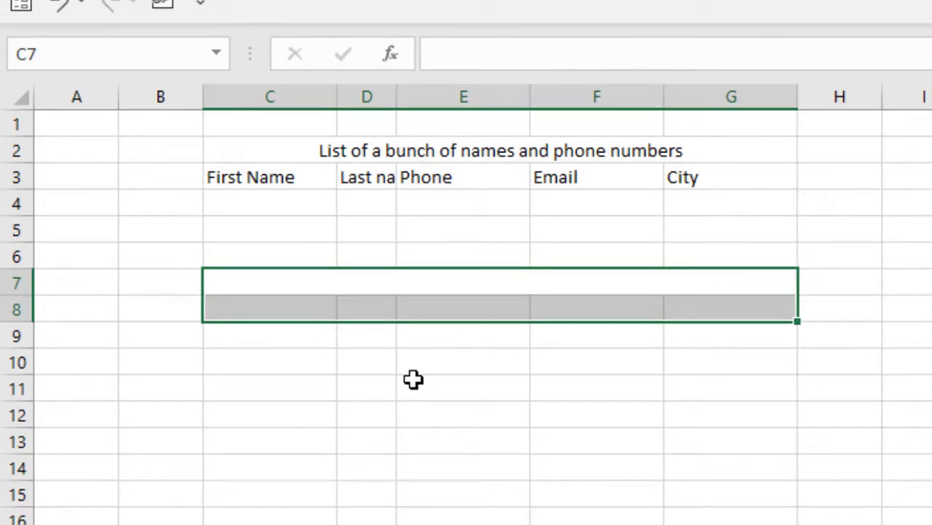
key(ctrl+z)
key(ctrl+z)
key(ctrl+z)
key(ctrl+z)
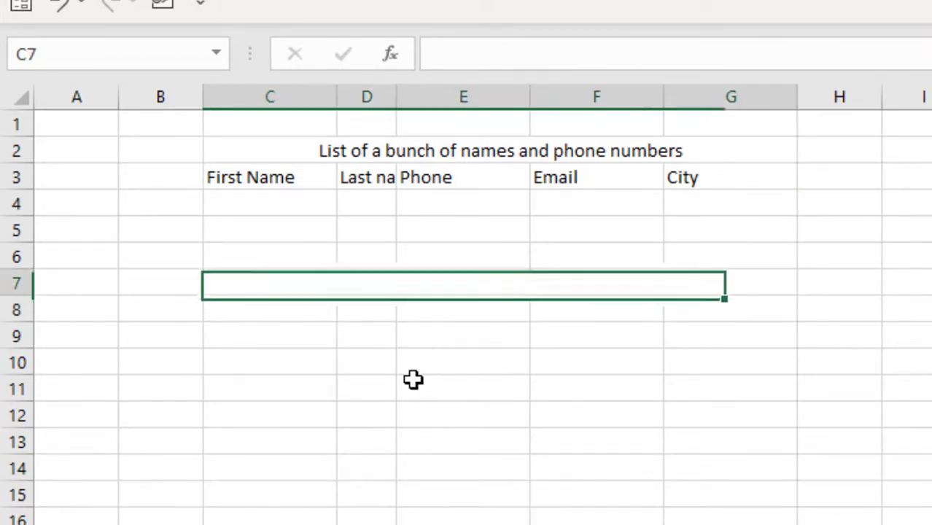
key(Down)
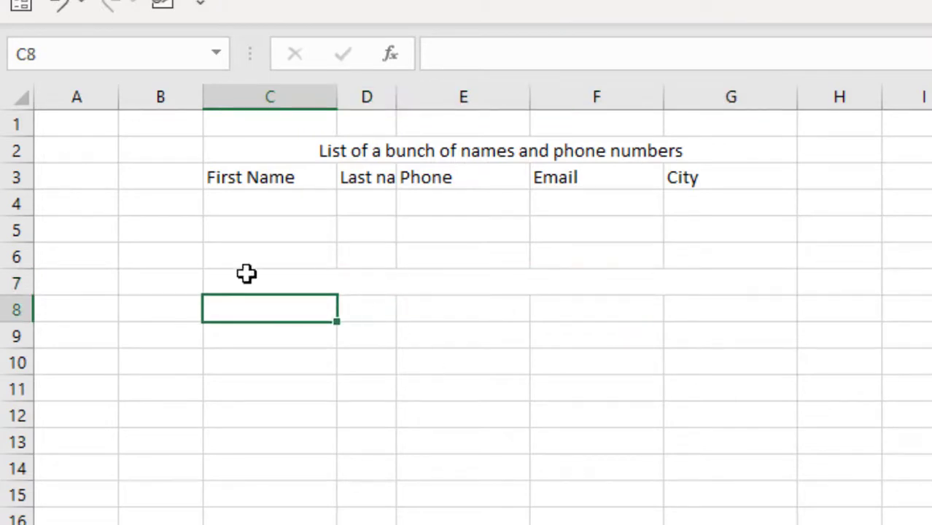
Select a block of rows spanning merged row 7 and dismiss the merged-cells warning
drag(232, 240, 783, 378)
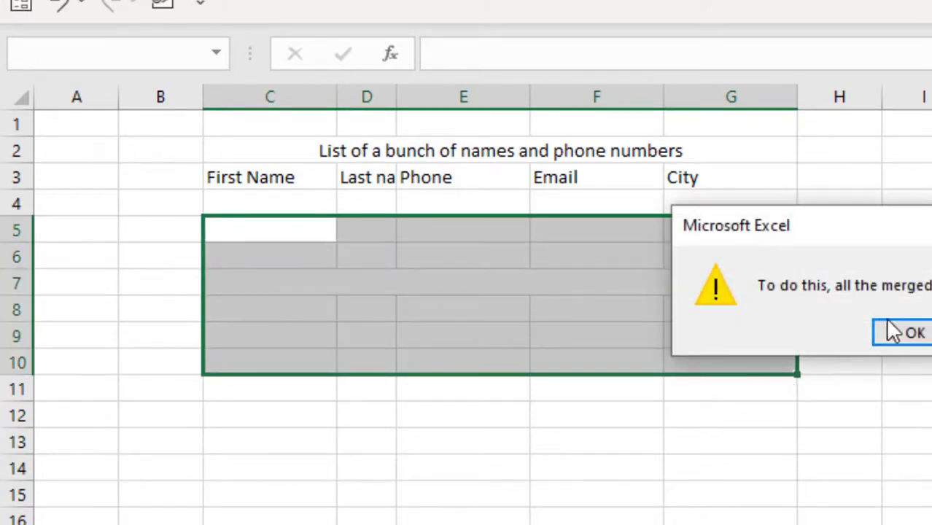
drag(889, 240, 576, 295)
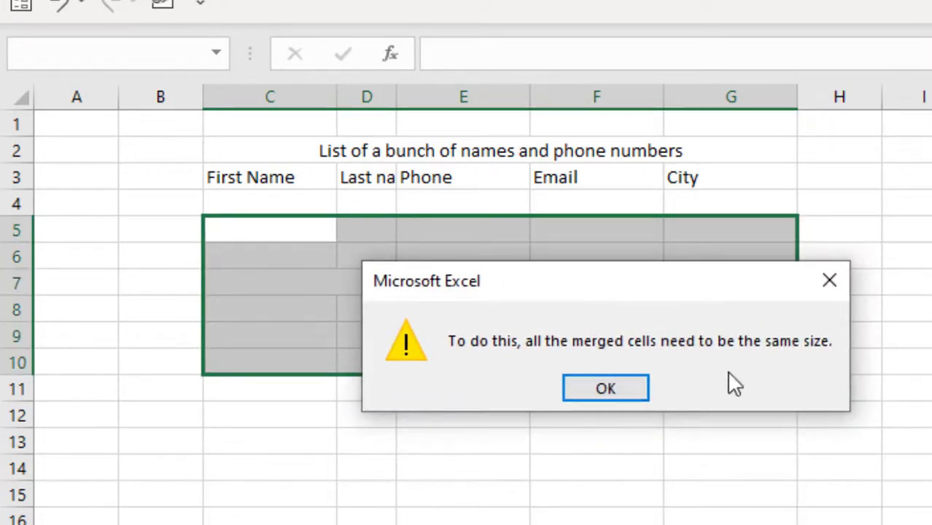
click(831, 283)
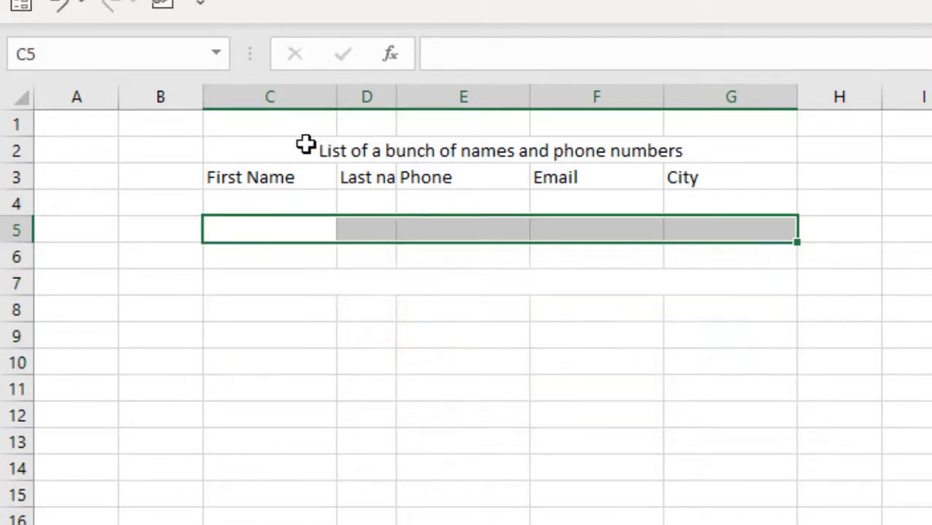
Copy C2:G3, try pasting it at A6, and dismiss the refusal warning
drag(303, 146, 339, 183)
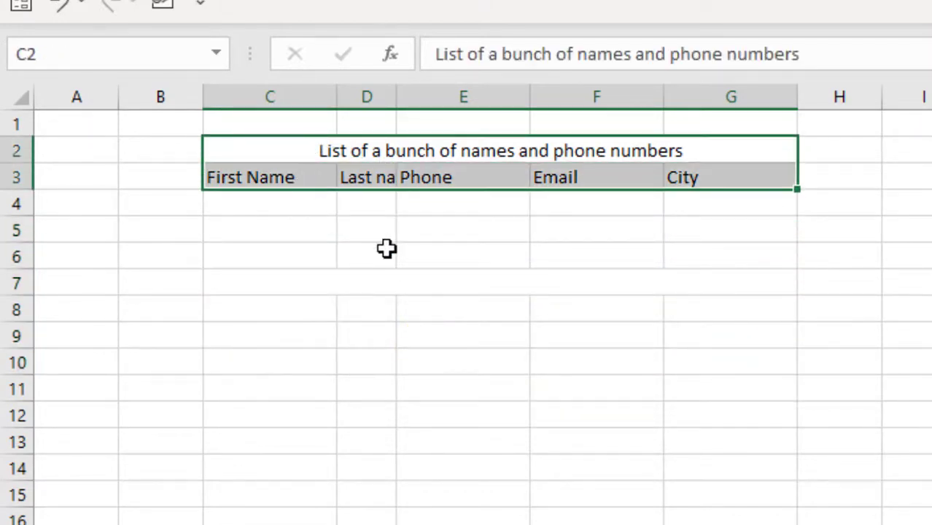
key(ctrl+c)
click(99, 231)
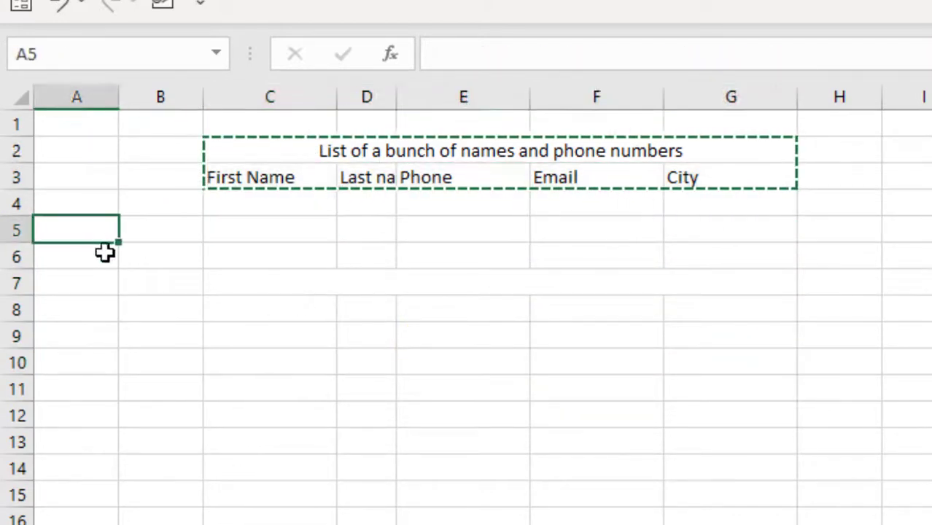
click(106, 255)
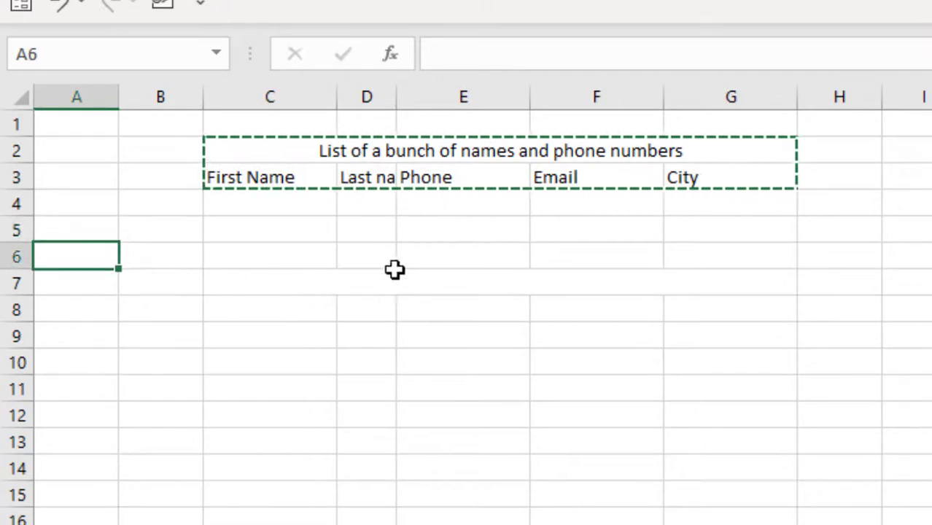
key(ctrl+v)
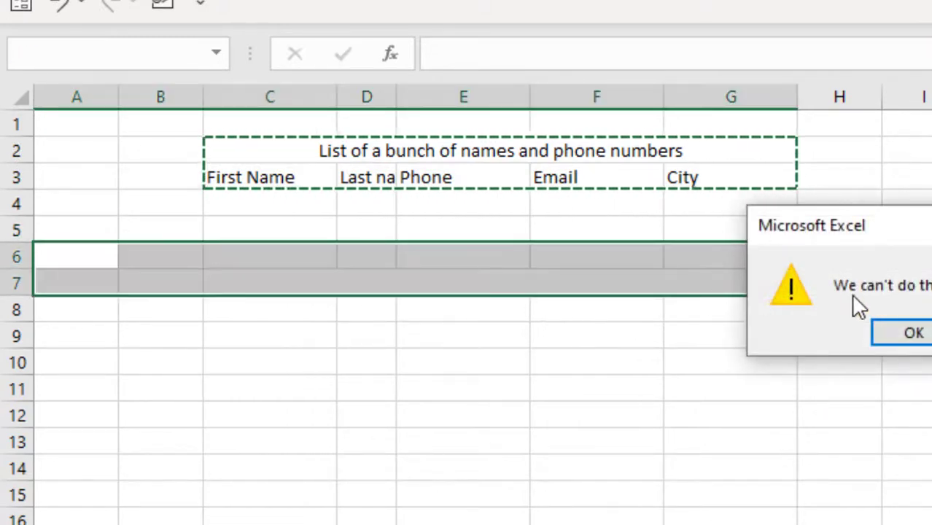
click(910, 337)
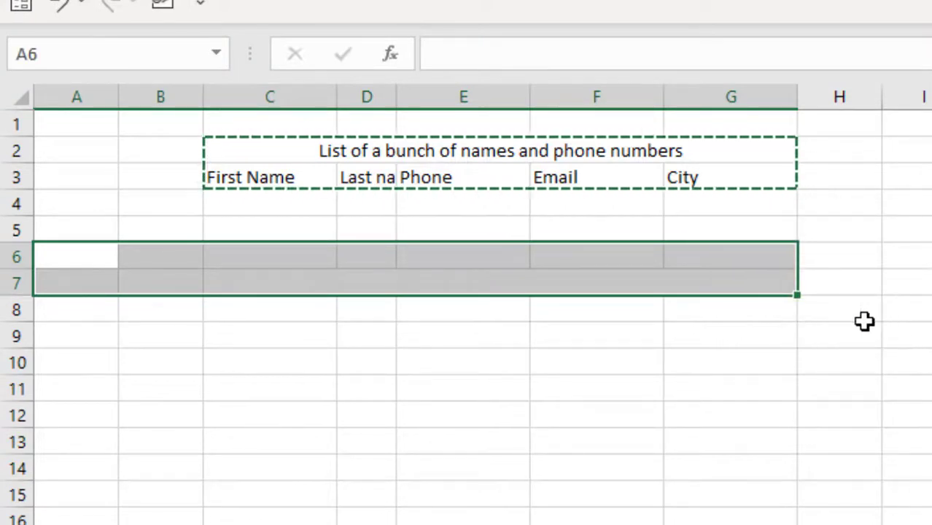
click(722, 329)
Unmerge the title, then try Merge Cells and Merge & Center on C2:G2, undoing each
click(285, 153)
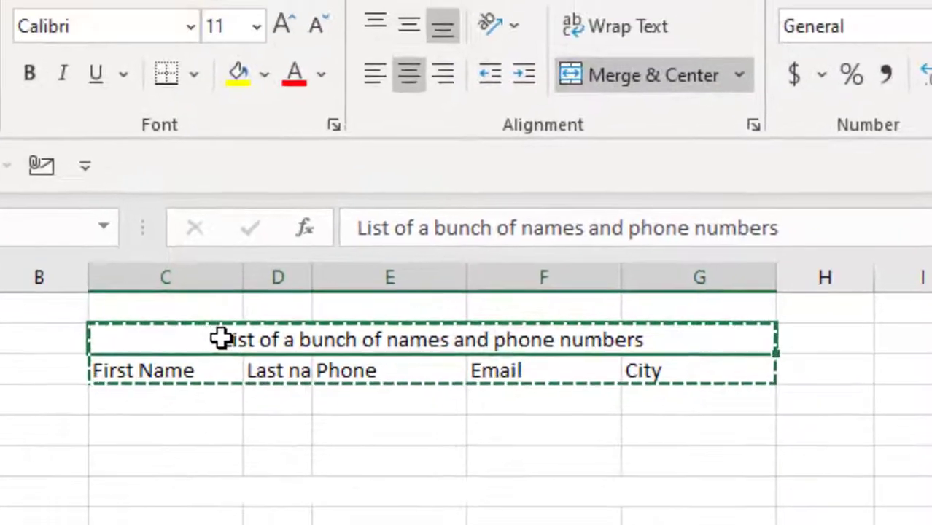
key(Escape)
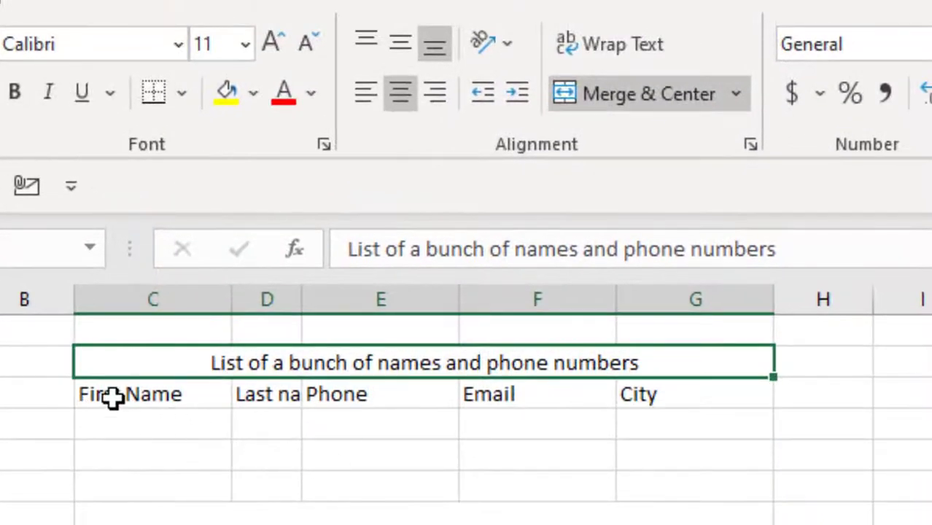
click(646, 95)
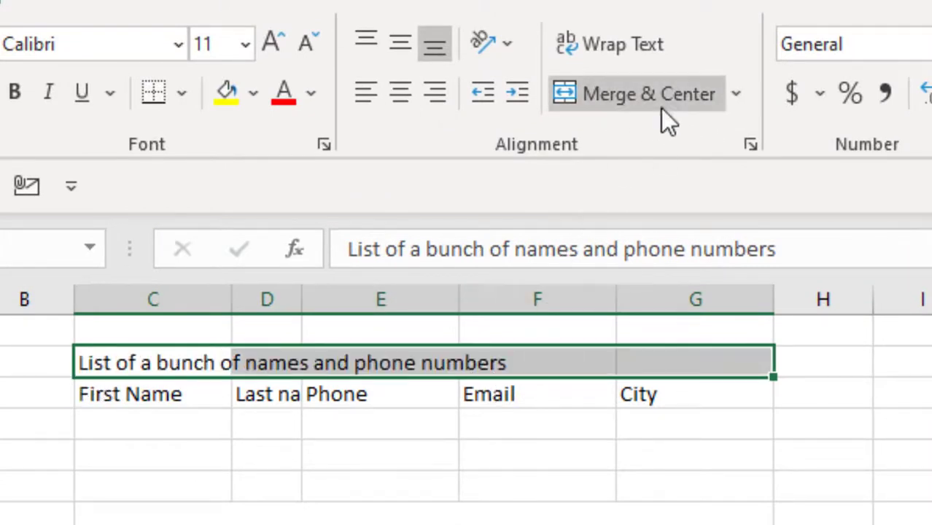
click(736, 96)
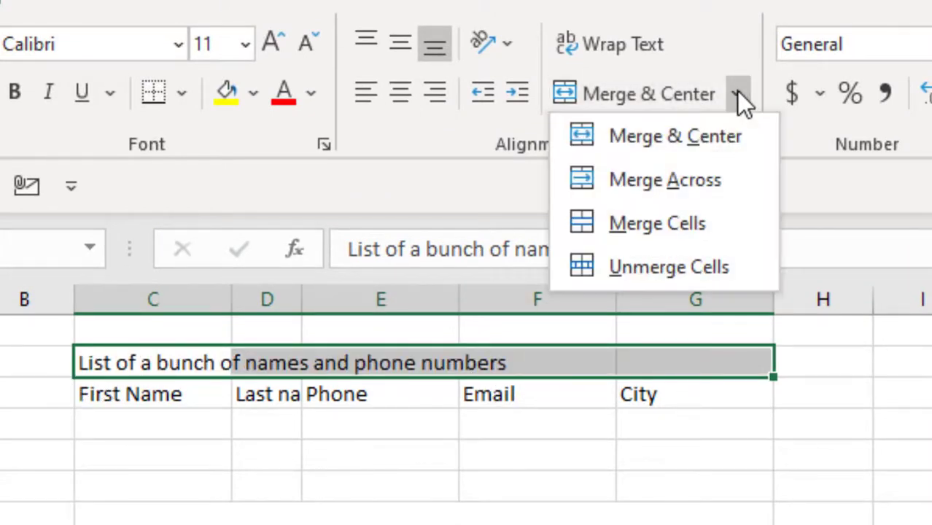
click(714, 178)
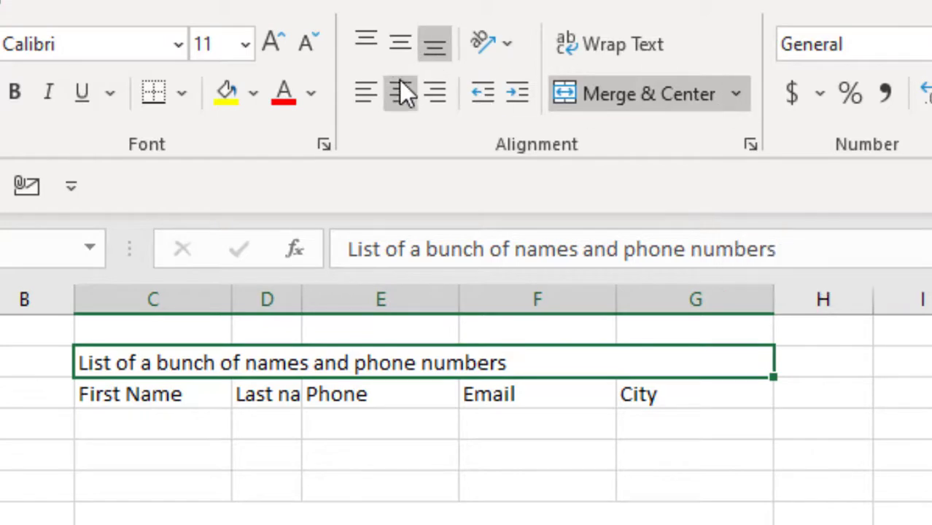
click(735, 95)
click(672, 137)
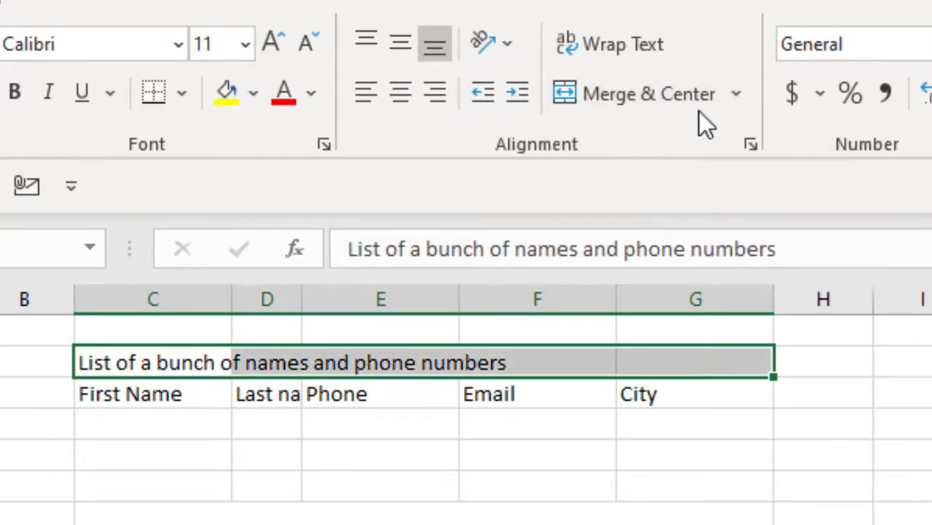
click(646, 100)
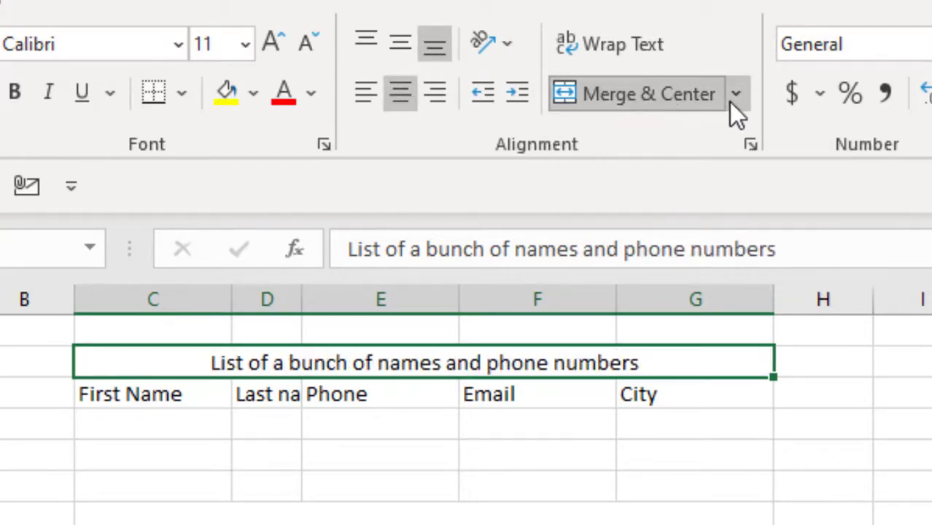
click(648, 100)
Merge C2:G2 with Merge Cells once more, unmerge it, and select only C2
click(739, 96)
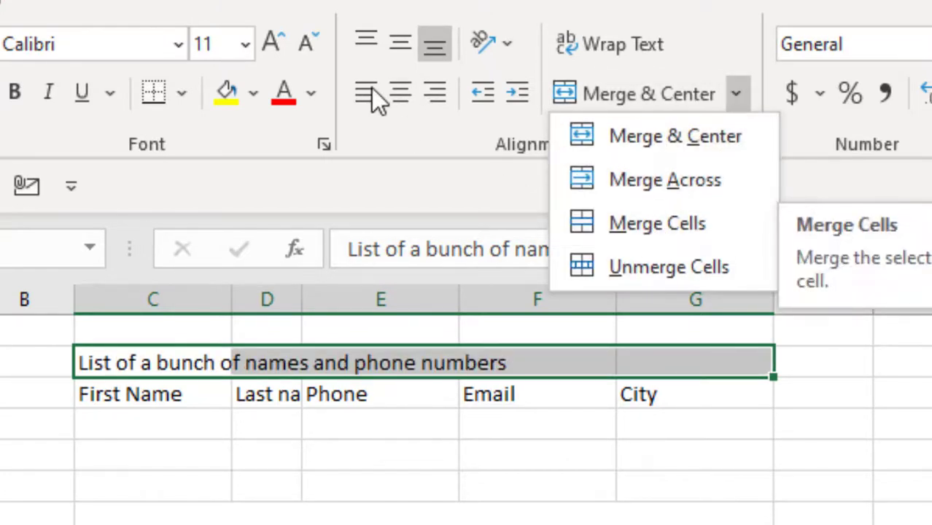
click(435, 99)
click(436, 99)
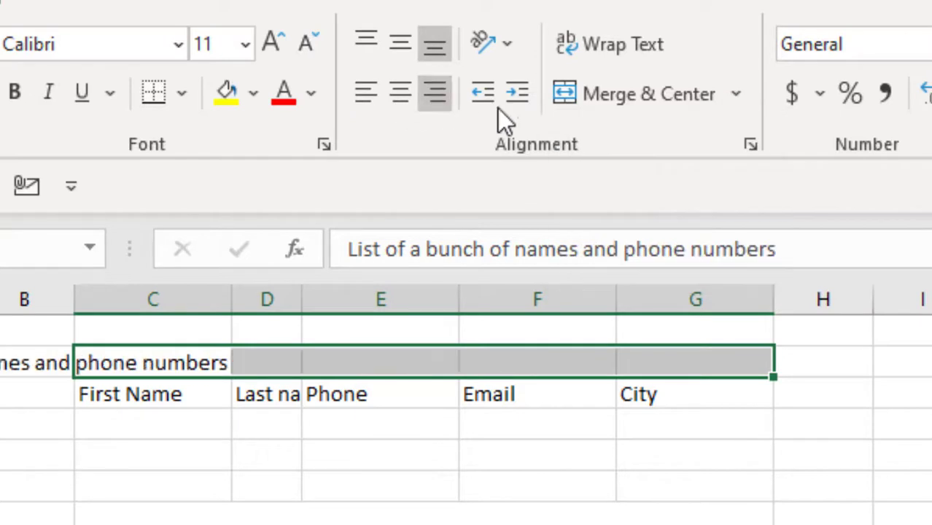
click(734, 95)
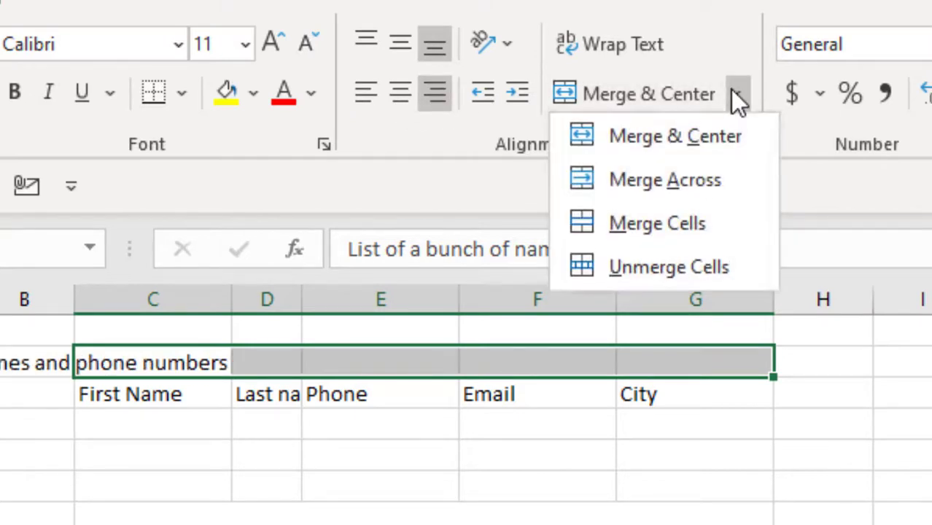
click(682, 232)
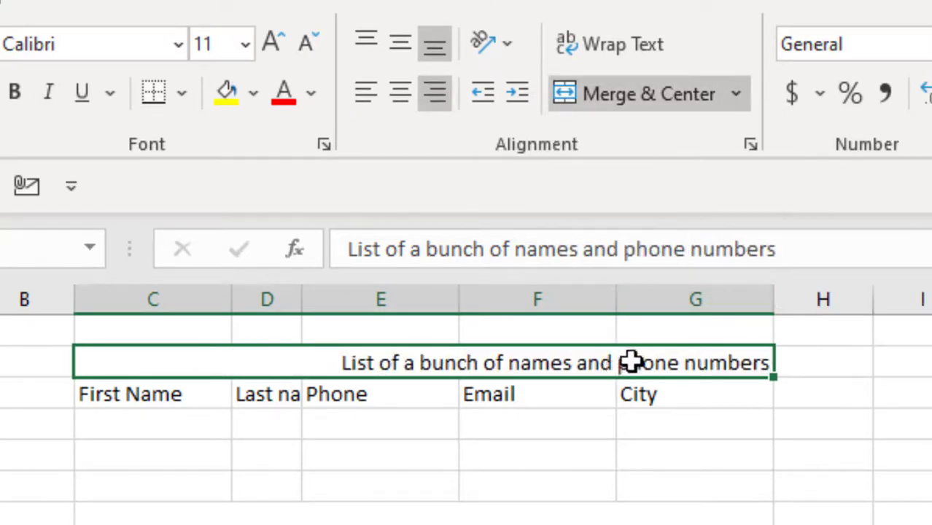
click(738, 95)
click(647, 267)
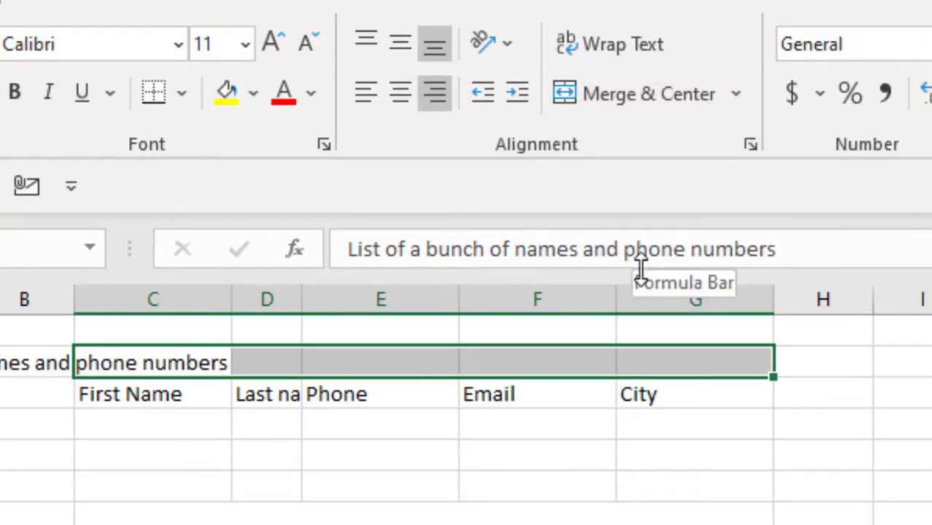
click(128, 364)
click(129, 364)
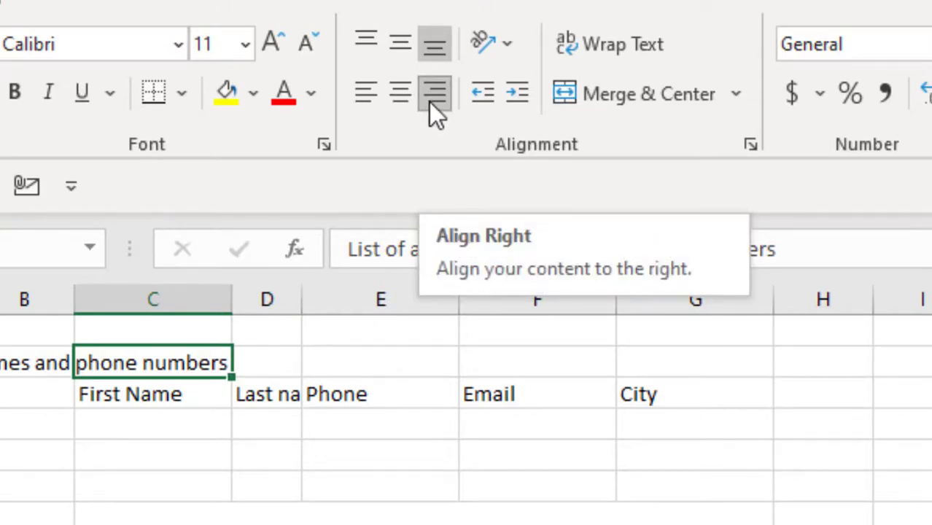
Left-align the title, then give C2:G2 Center Across Selection horizontal alignment in Format Cells
click(359, 104)
click(468, 480)
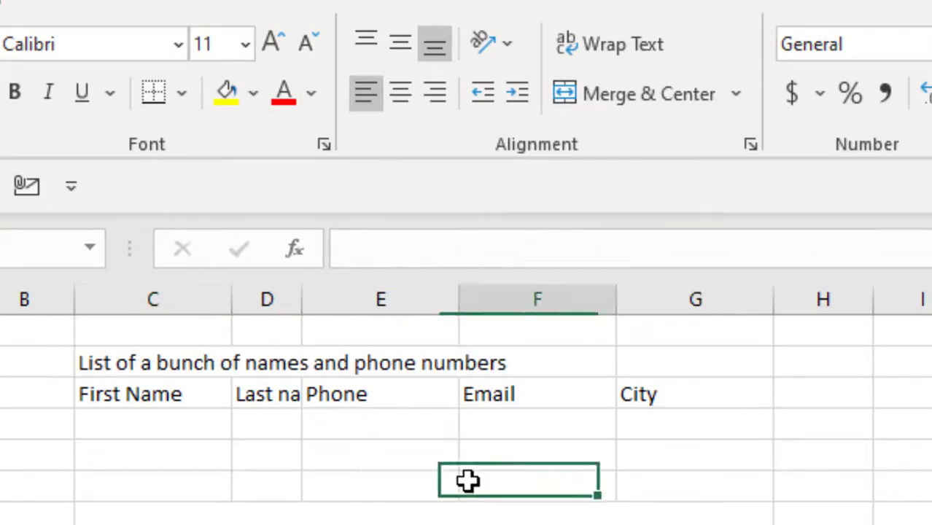
drag(136, 364, 685, 362)
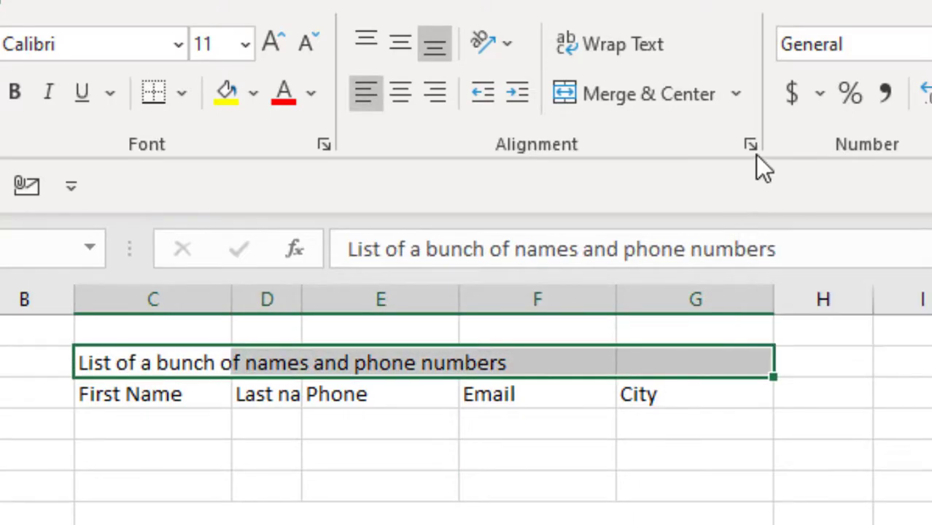
click(750, 146)
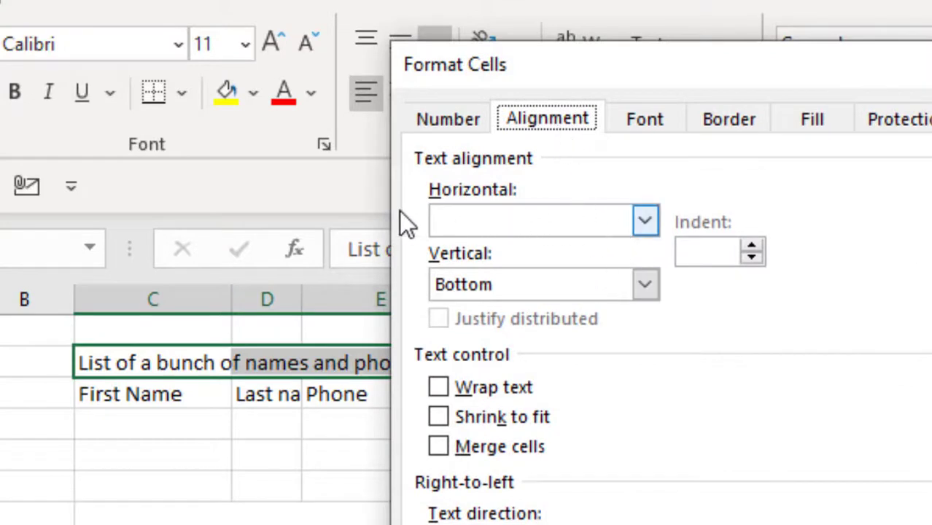
click(645, 224)
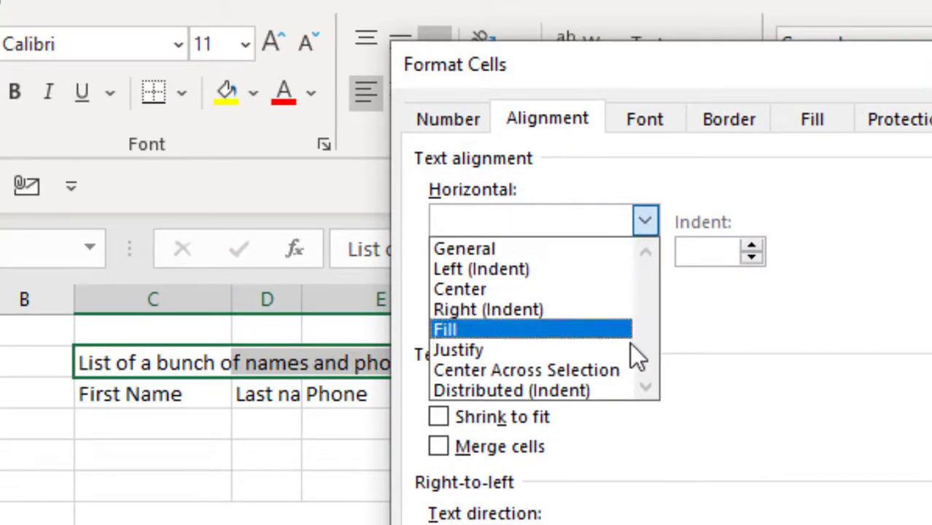
click(593, 370)
drag(526, 65, 931, 76)
key(Return)
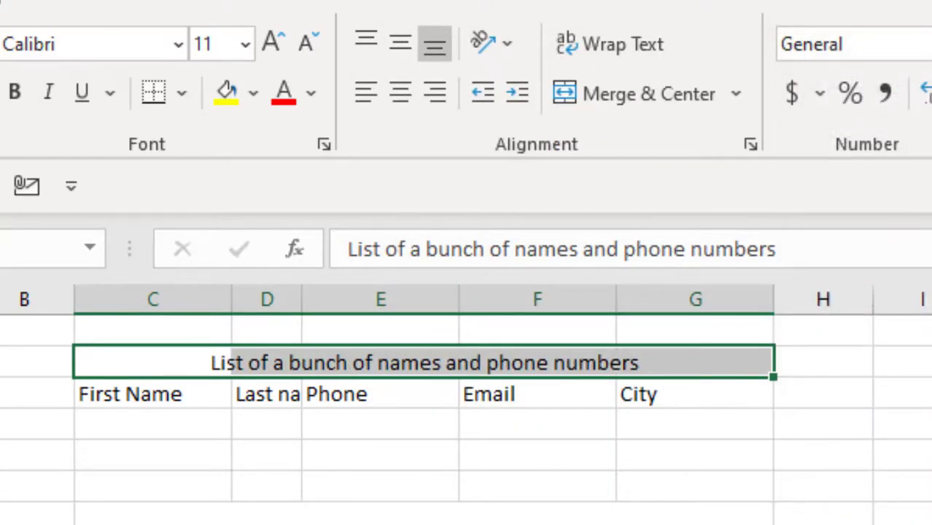
Step through the title row cells to show C2 to G2 remain separate, unmerged cells
click(232, 496)
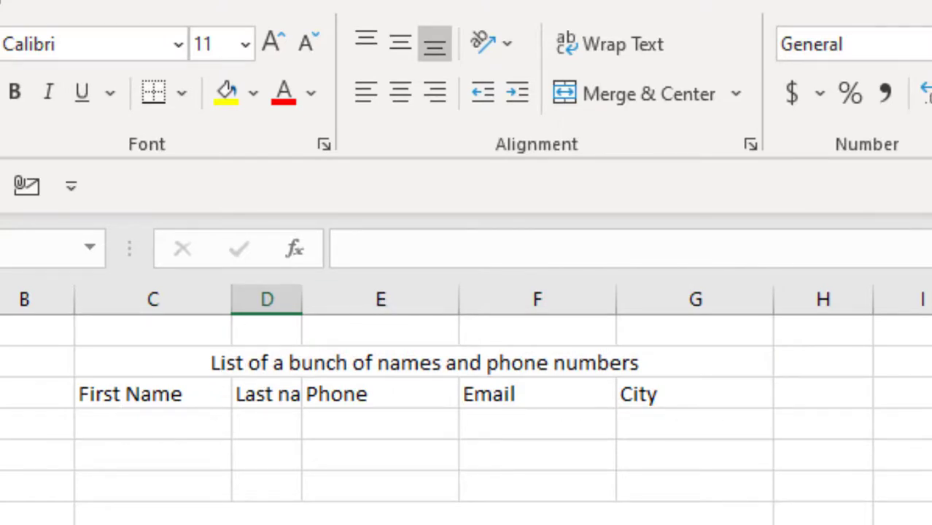
key(Up)
key(Up)
key(Up)
key(Up)
key(Up)
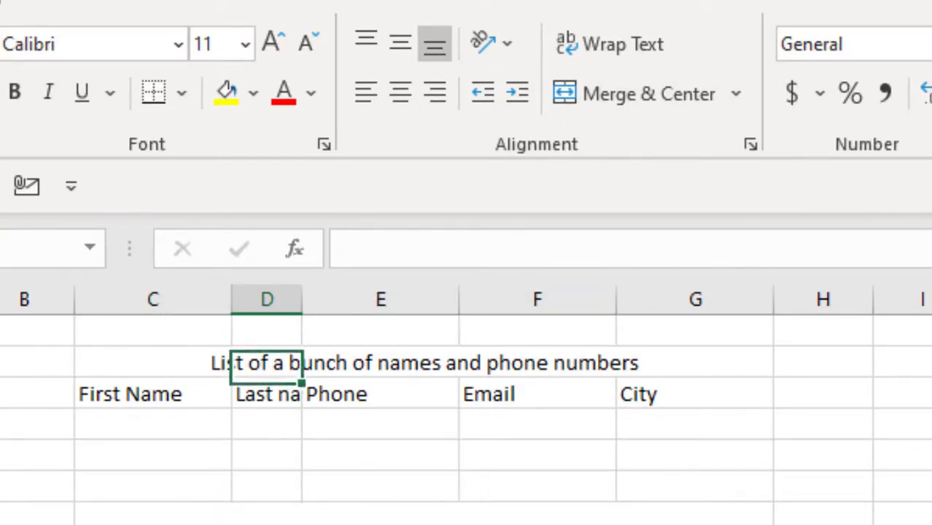
key(Left)
key(Left)
key(Right)
key(Right)
key(Right)
key(Right)
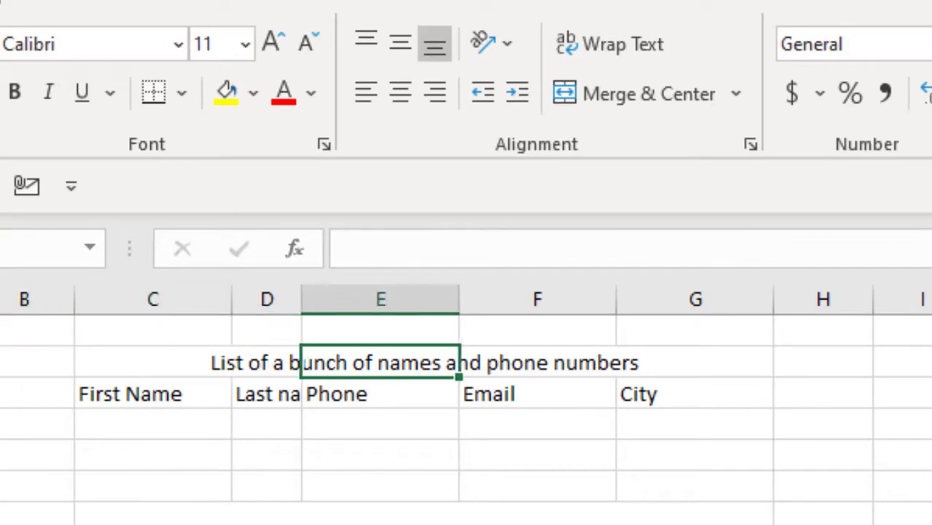
key(Left)
key(Left)
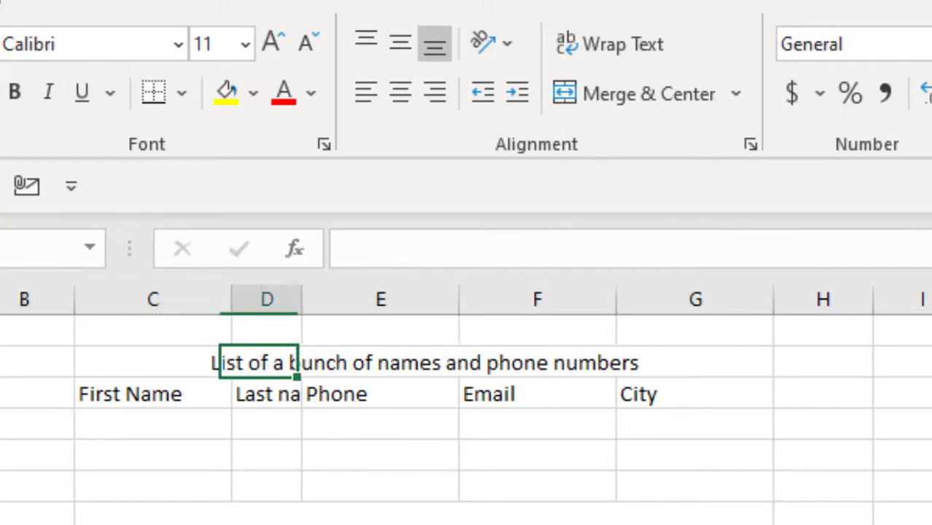
key(Right)
key(Right)
key(Right)
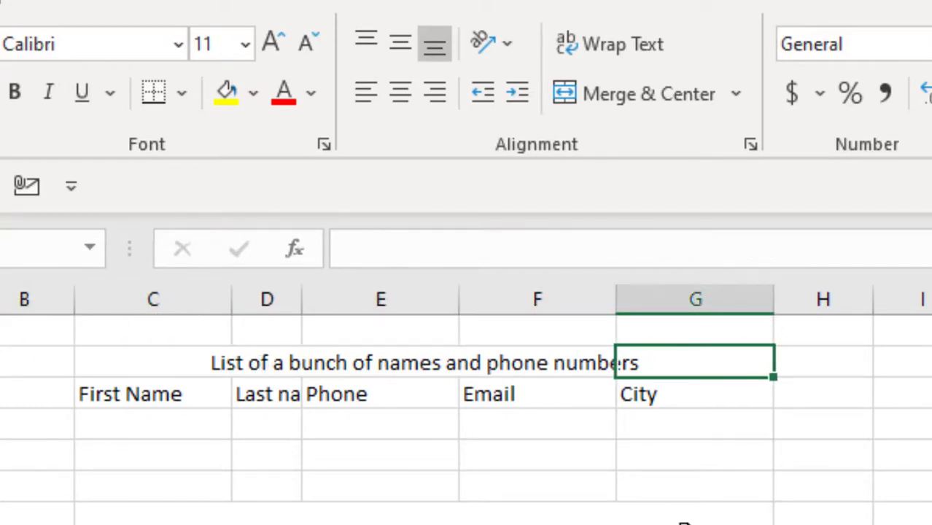
Widen column D to fit Last name, then insert two columns at E and undo them
drag(304, 295, 416, 298)
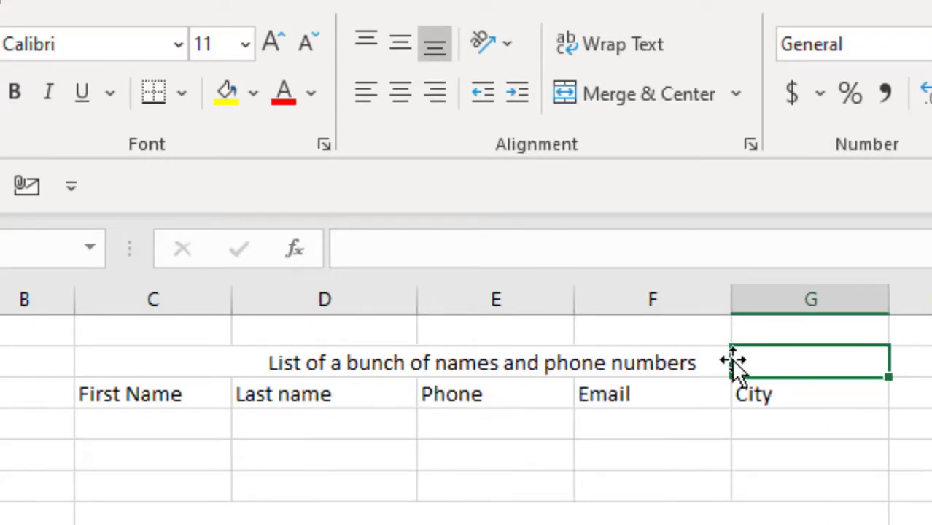
click(537, 291)
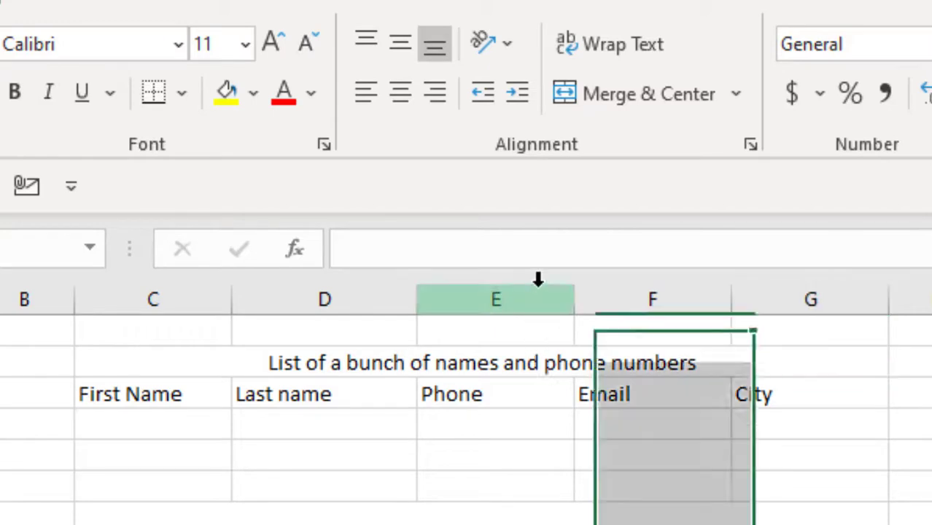
key(ctrl+shift+plus)
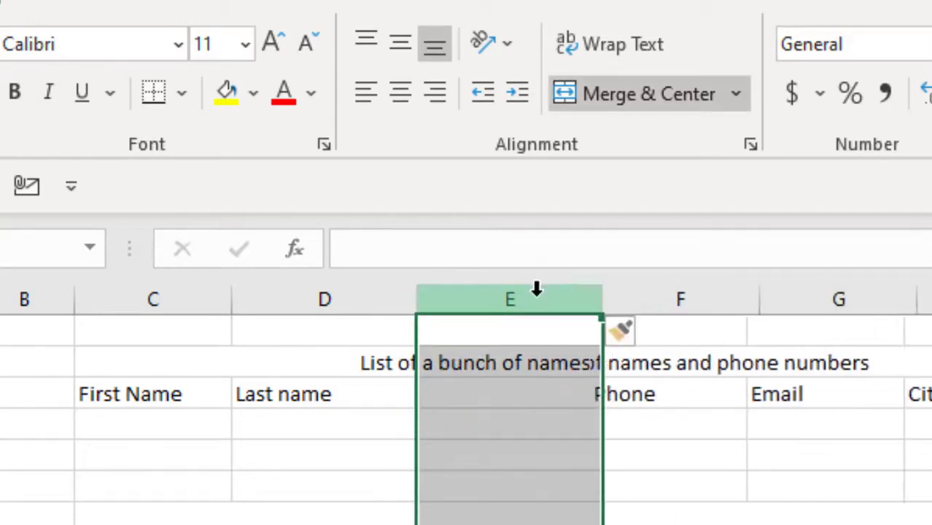
key(ctrl+shift+plus)
key(ctrl+z)
key(ctrl+z)
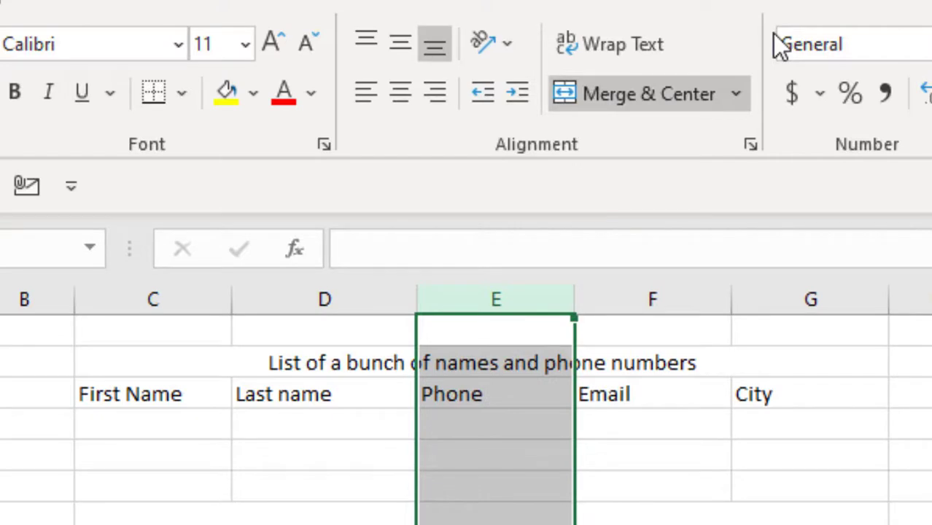
key(ctrl+z)
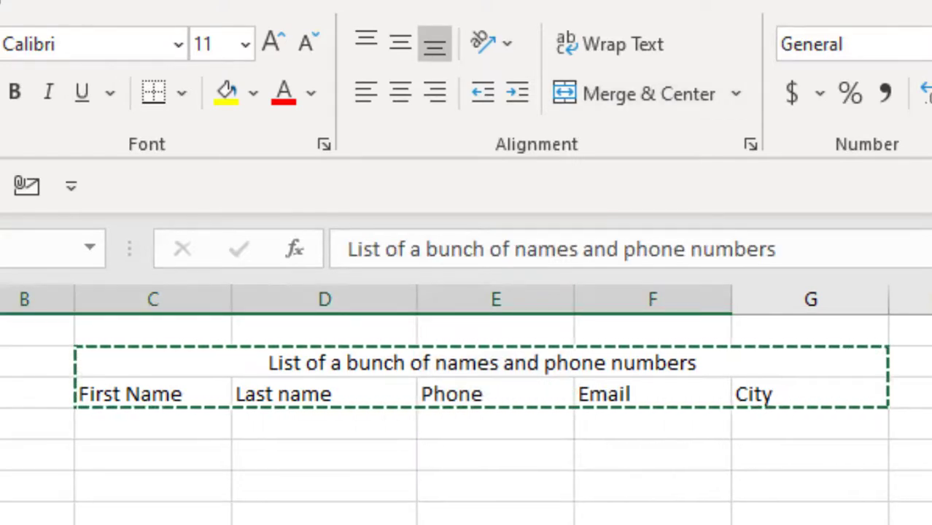
key(ctrl+z)
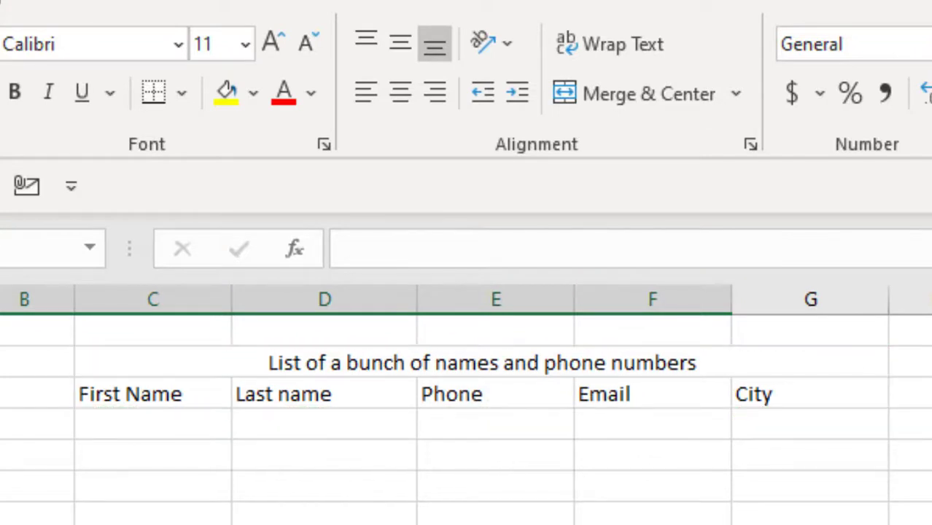
key(ctrl+1)
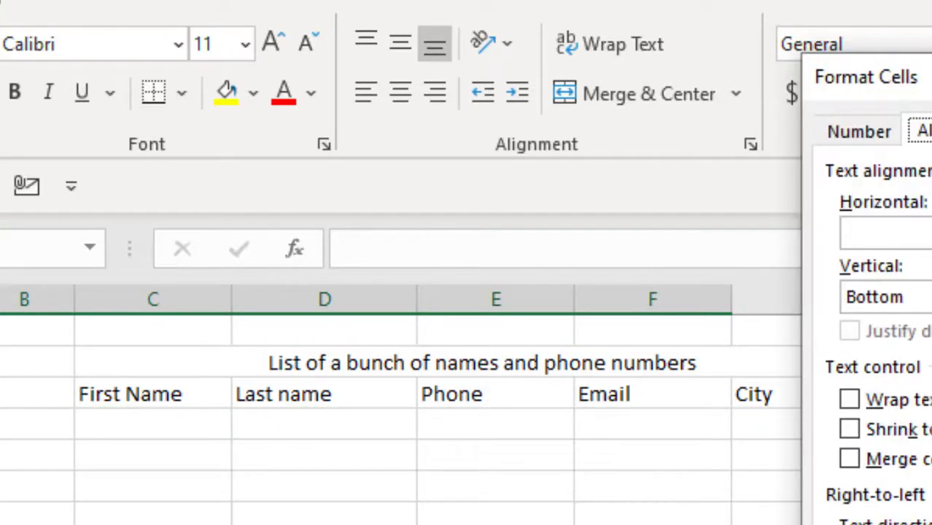
key(alt+Down)
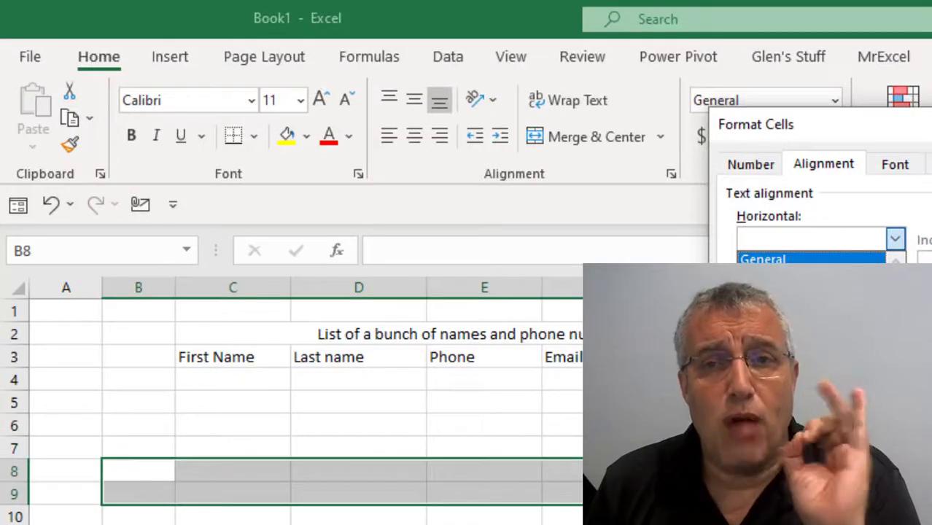
key(Escape)
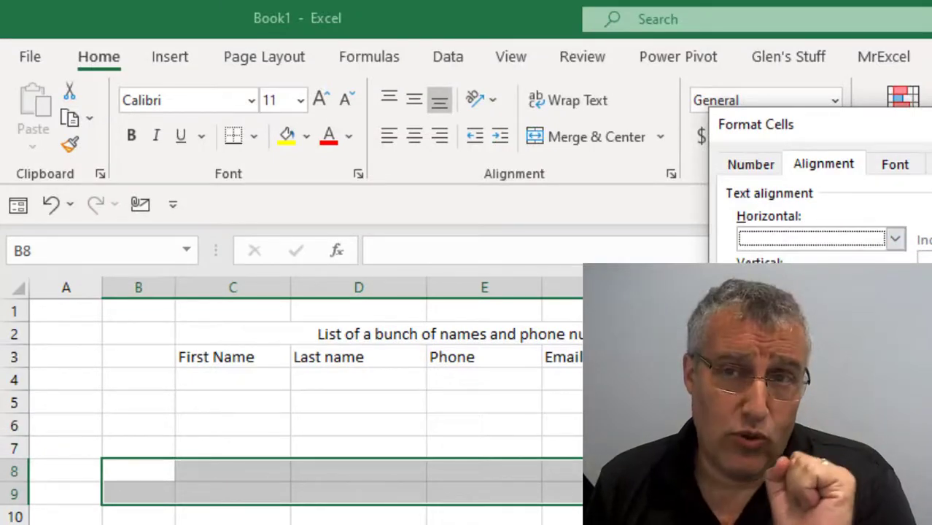
key(Escape)
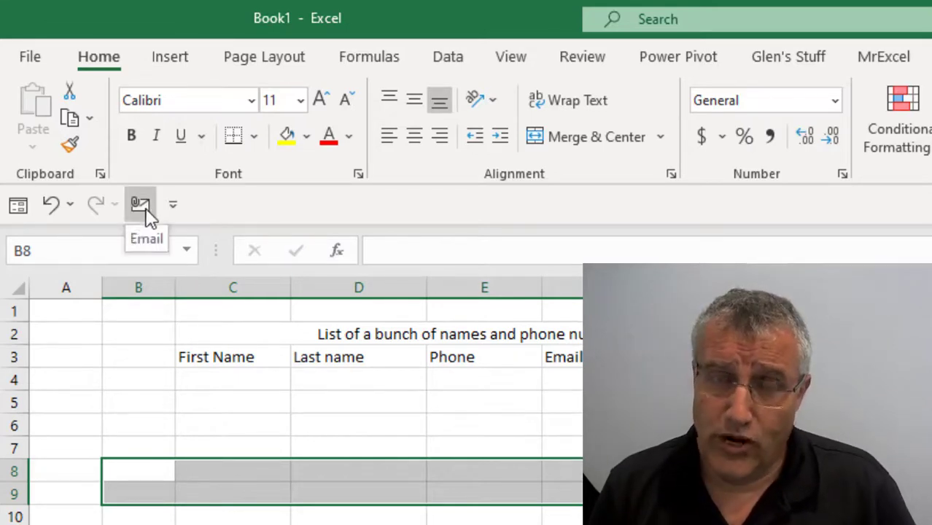
click(787, 58)
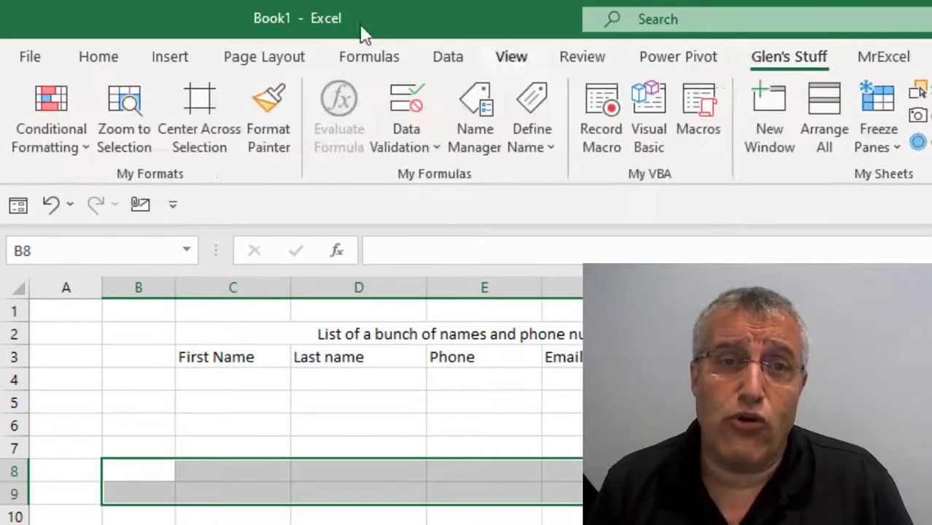